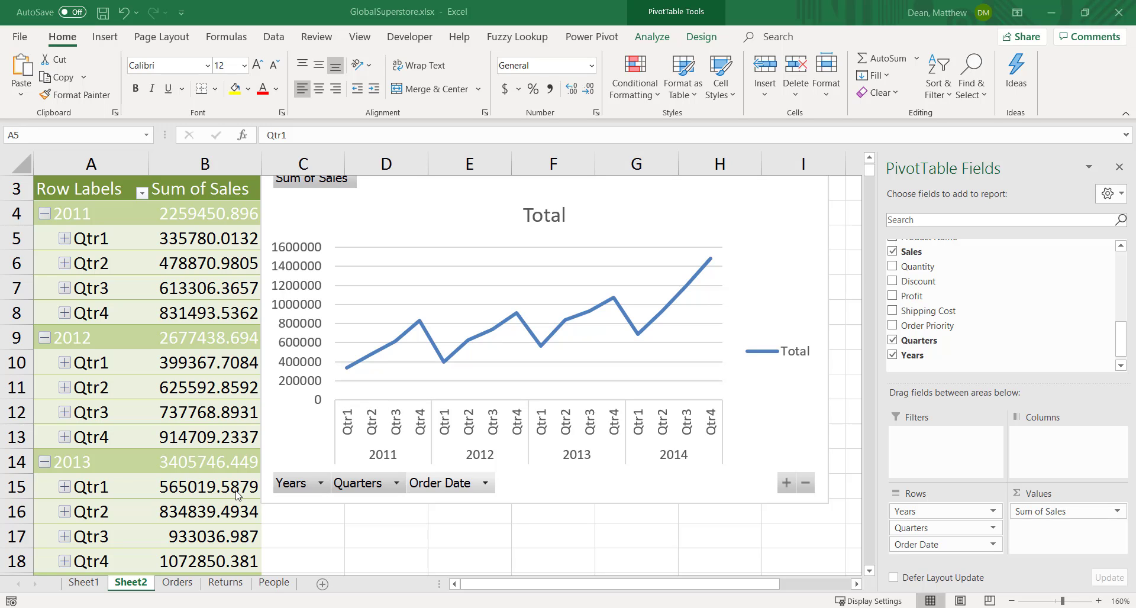
Inspect the Region values in the Orders table's filter list, leaving the filter unapplied, and review the quarterly sales PivotTable on Sheet2
left_click(188, 583)
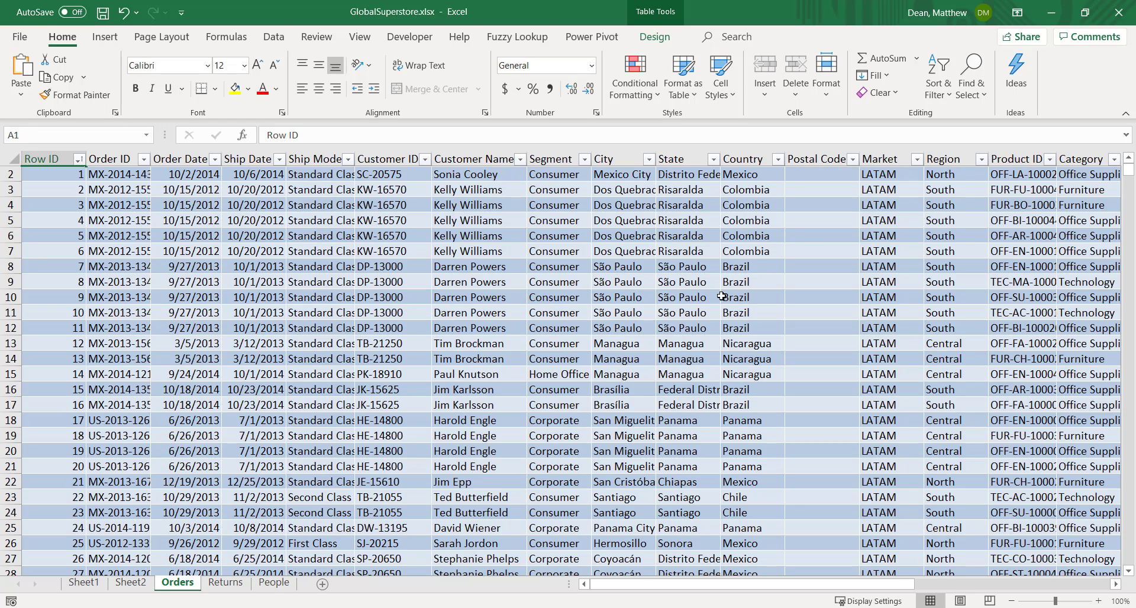
left_click(981, 160)
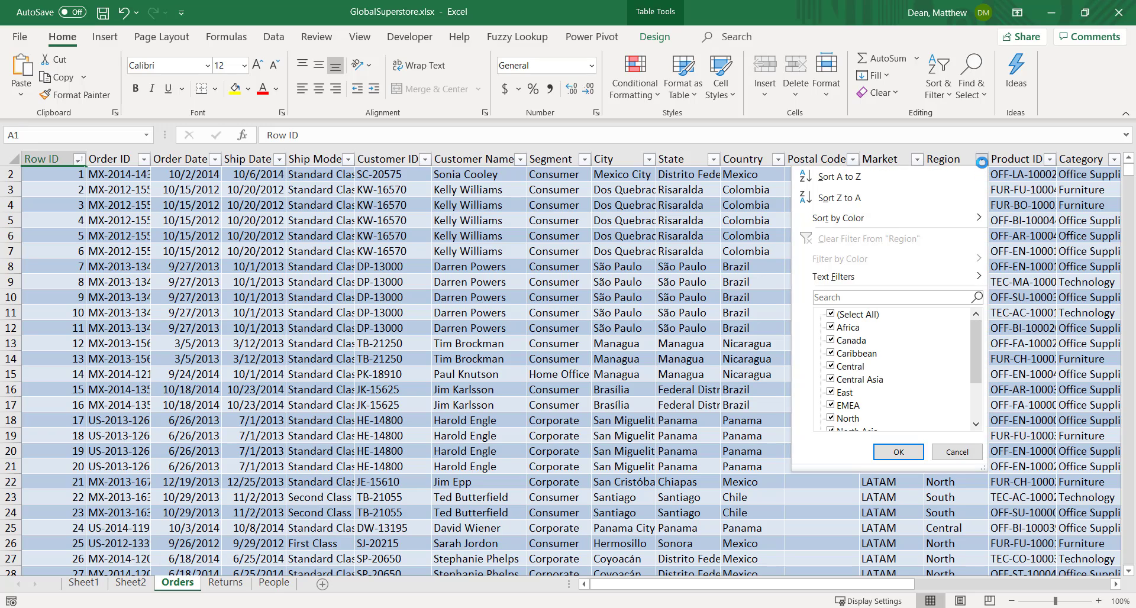
mouse_move(977, 336)
left_mouse_down()
mouse_move(979, 398)
mouse_move(988, 324)
left_mouse_up()
left_click(958, 451)
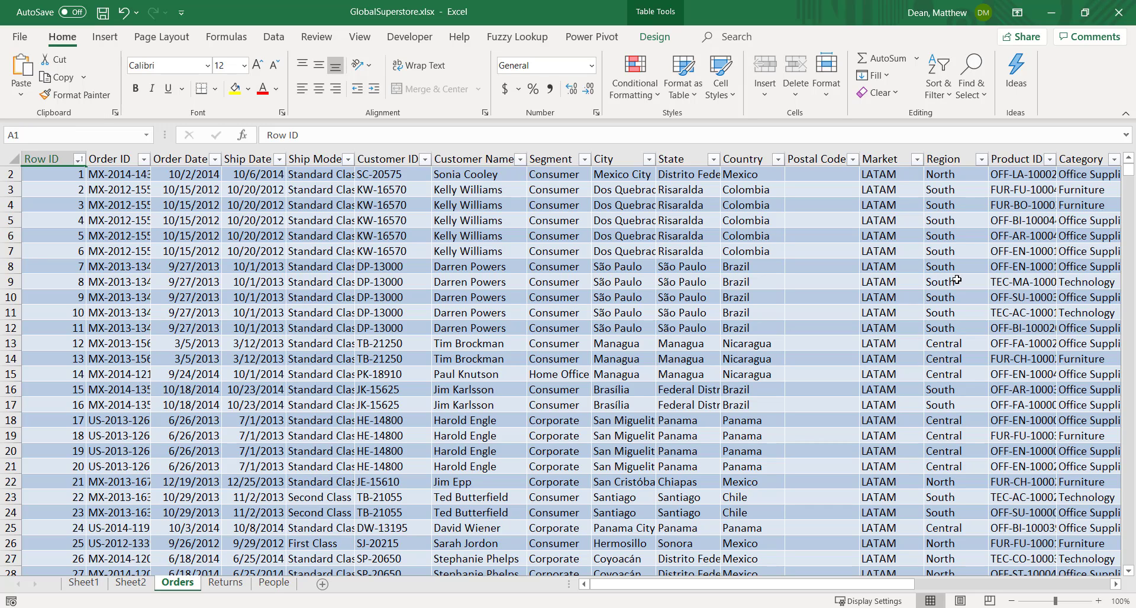
left_click(131, 583)
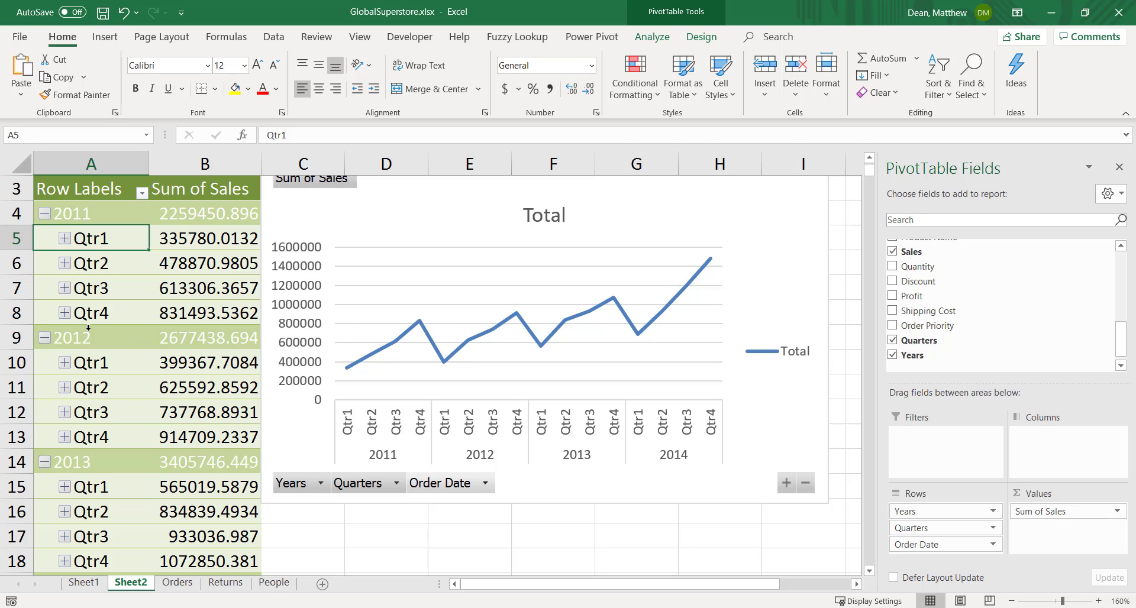
Create a PivotTable from the orders table on the Orders sheet, placing it on a new worksheet
left_click(177, 583)
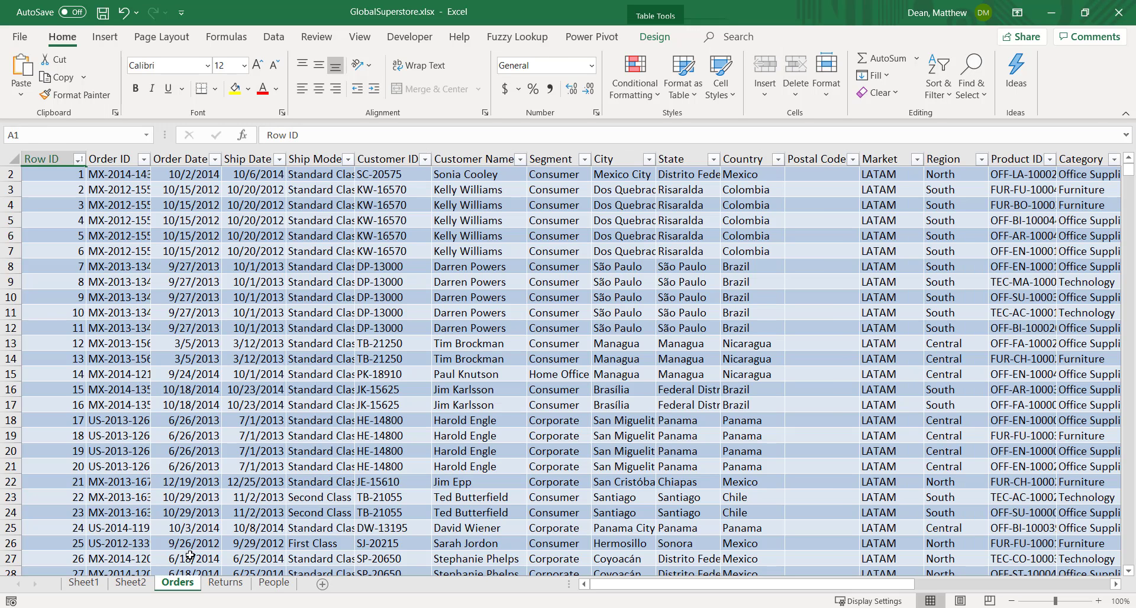
left_click(105, 36)
left_click(26, 70)
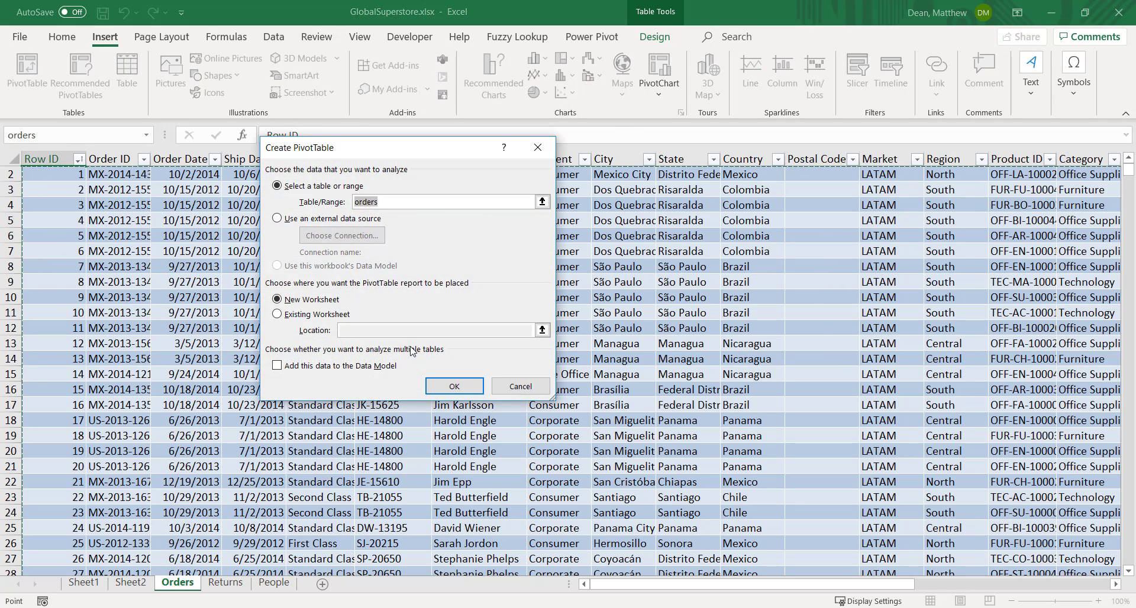
left_click(456, 387)
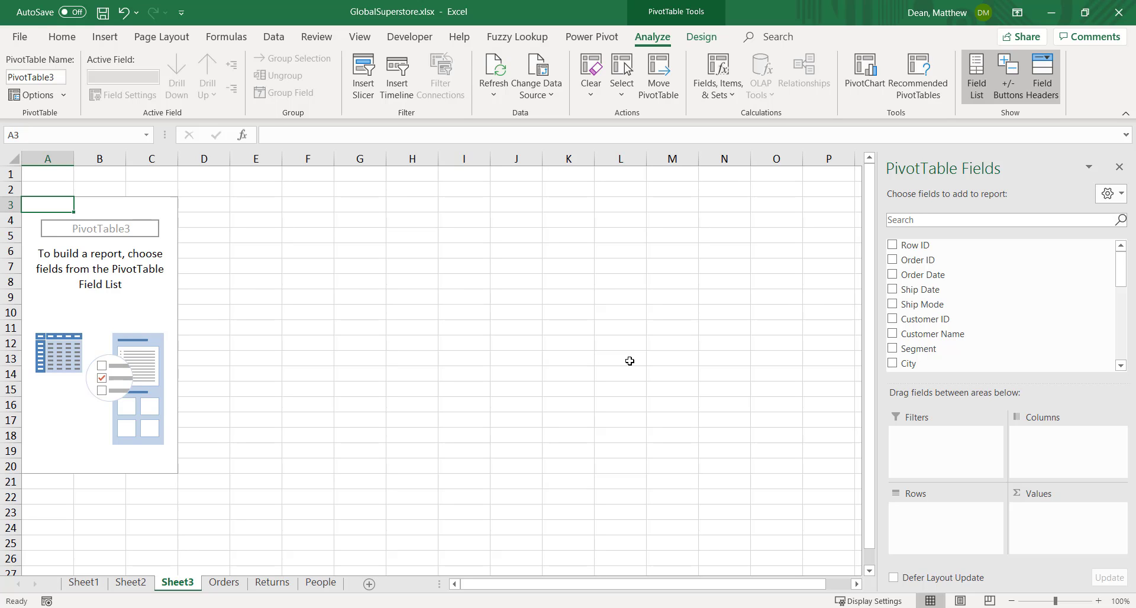
Add the Region field to the rows of the new PivotTable
scroll(994, 329, "down", 1)
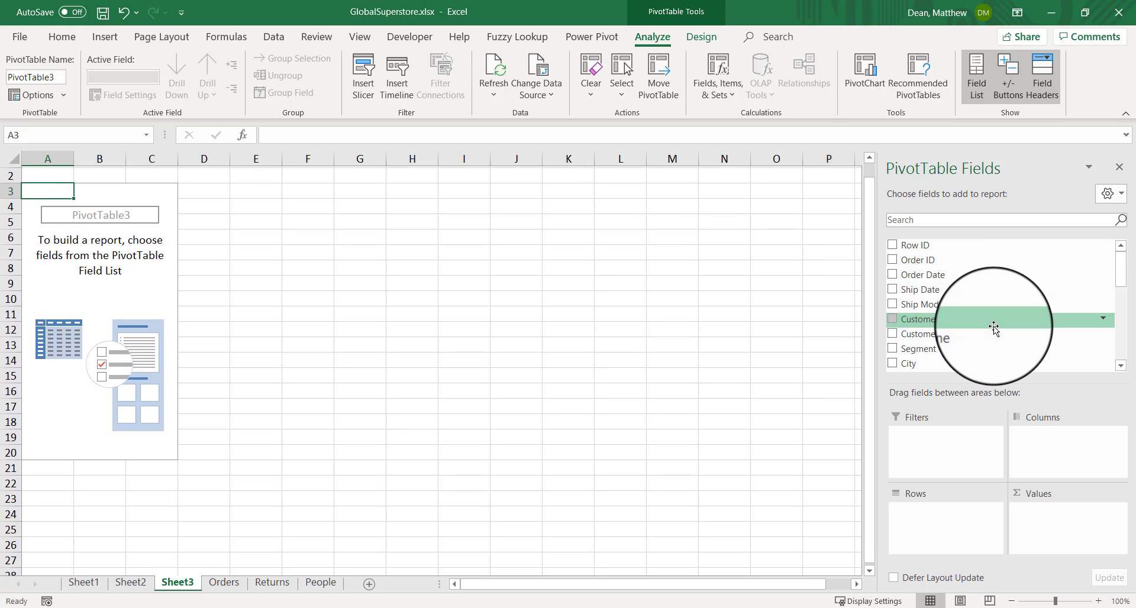
scroll(1077, 326, "up", 1)
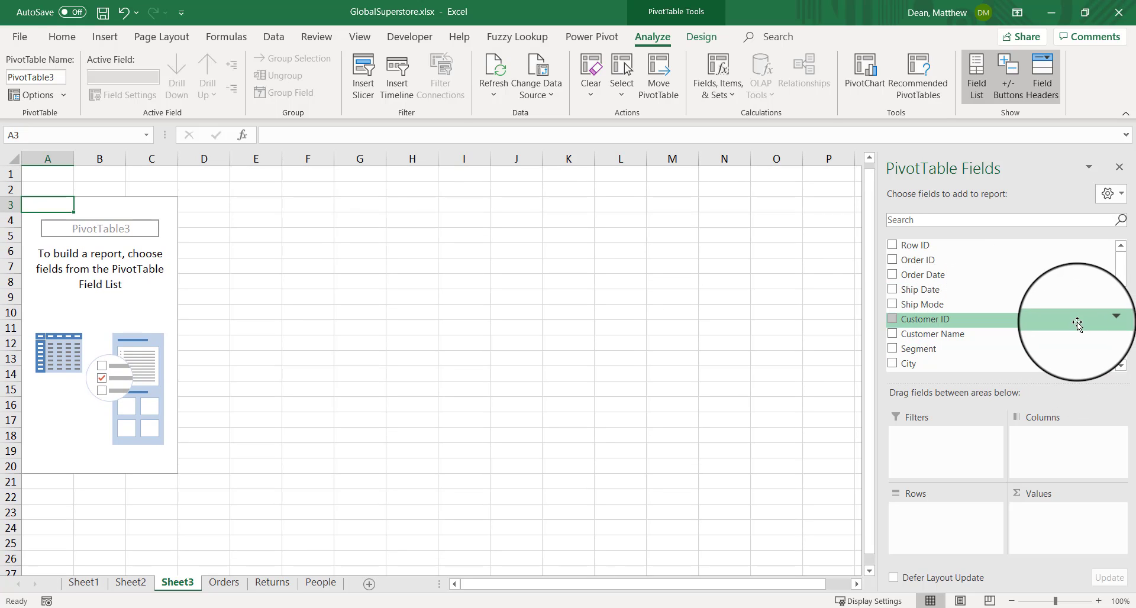
left_click(1121, 367)
left_click(1121, 368)
left_click(1121, 367)
left_click(1121, 368)
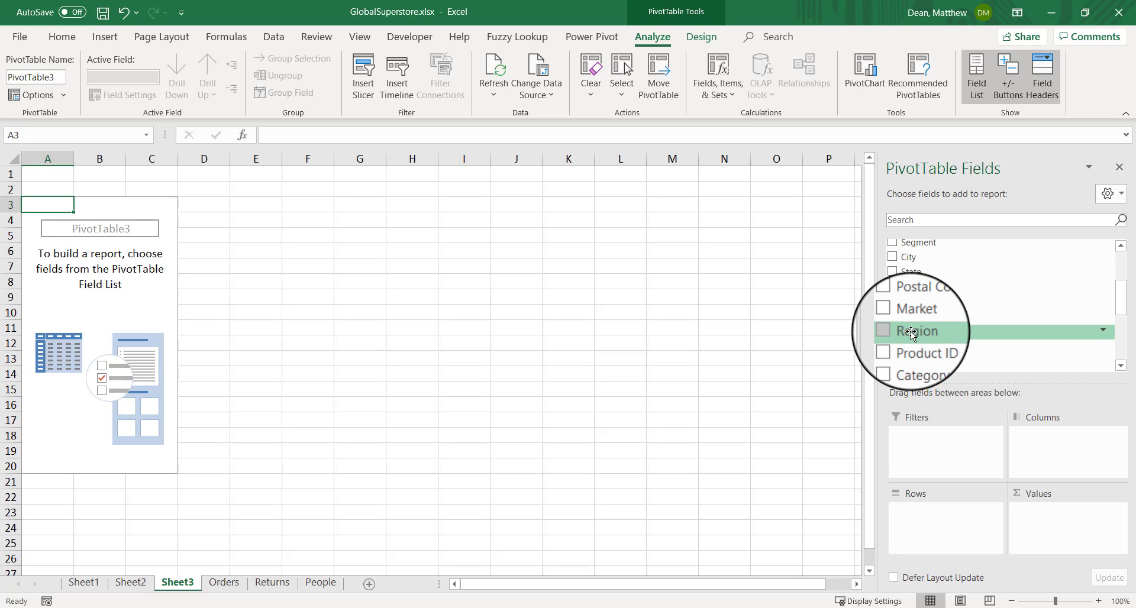
left_click_drag(913, 338, 930, 513)
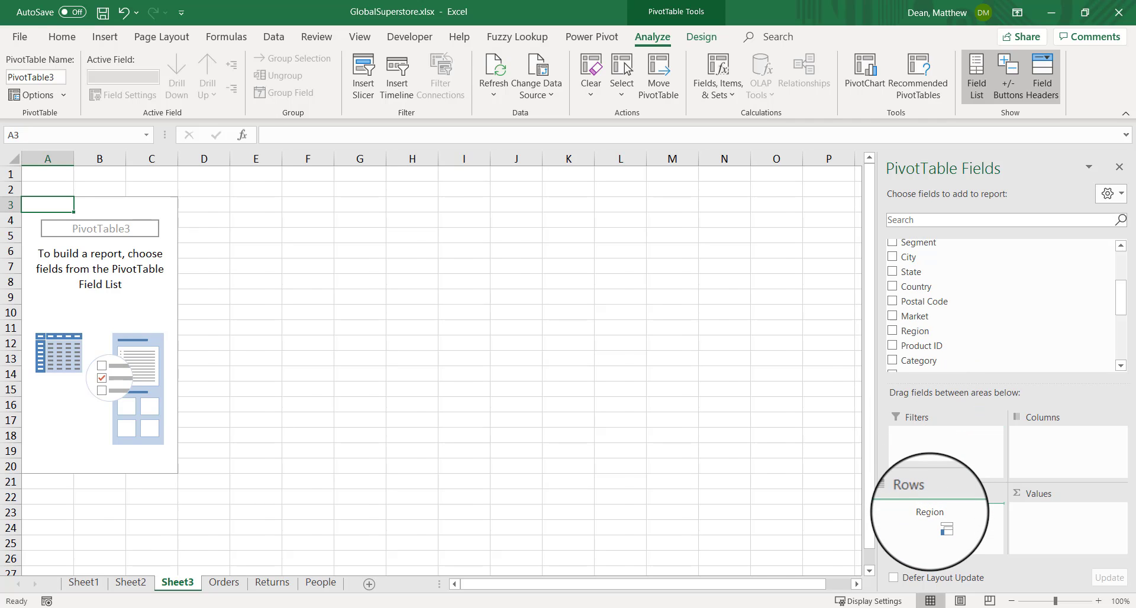
left_click_drag(930, 514, 930, 513)
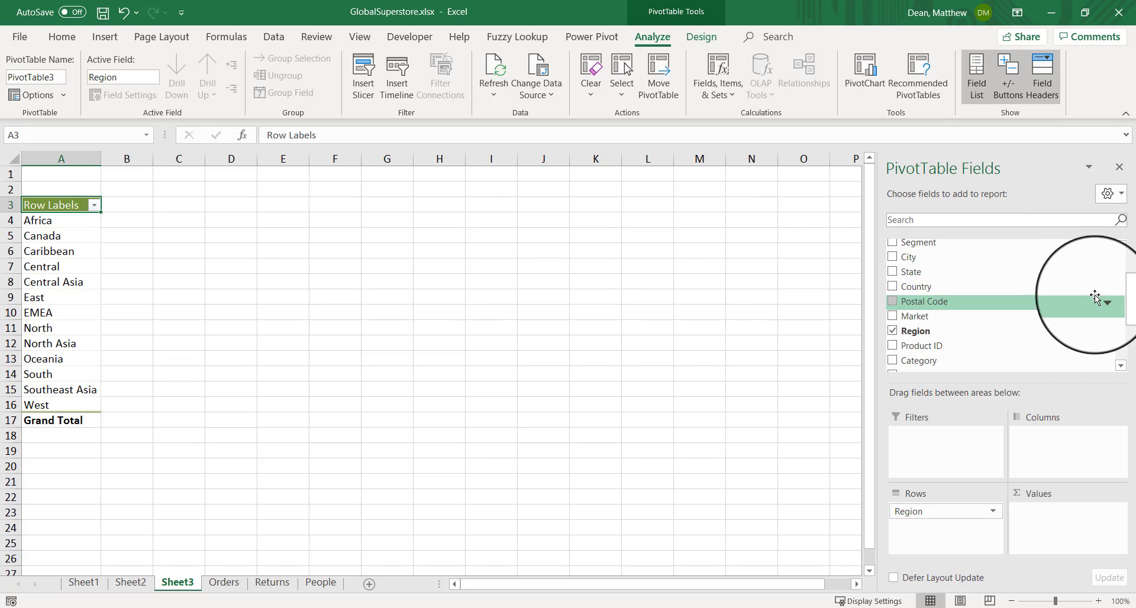
Add the Years field to the PivotTable's columns and the Sales field to its values
left_click_drag(1123, 294, 1123, 343)
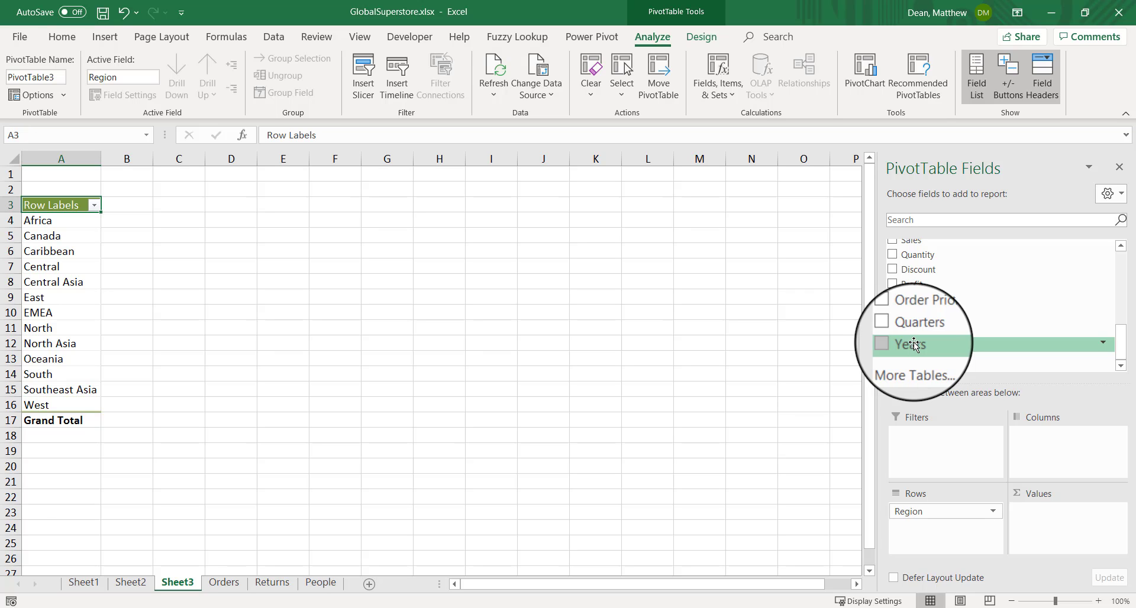
left_click_drag(912, 345, 1039, 438)
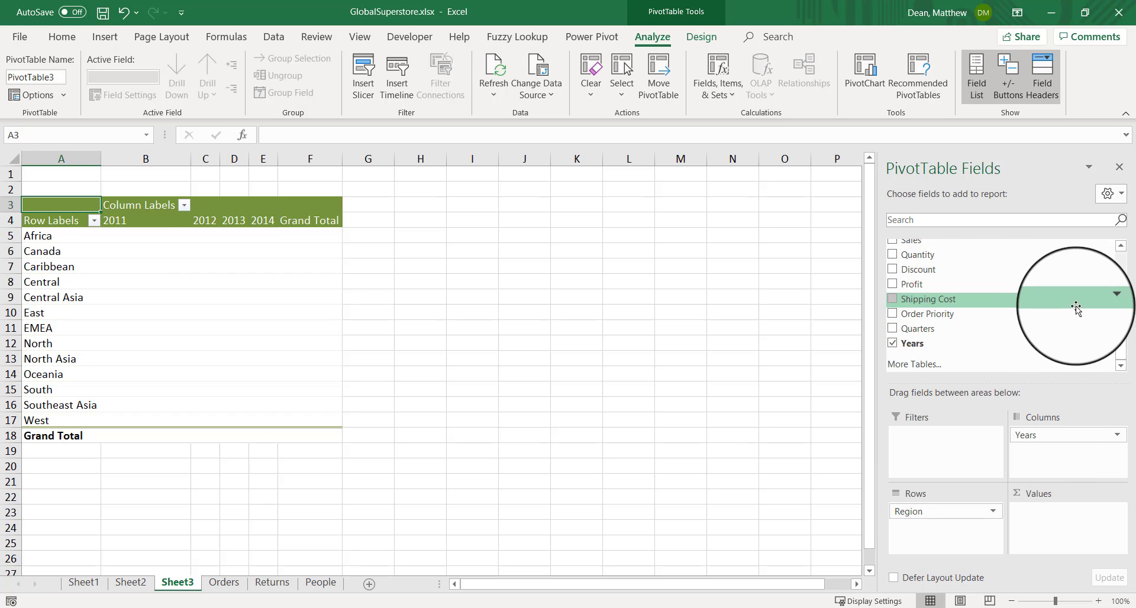
left_click(1118, 246)
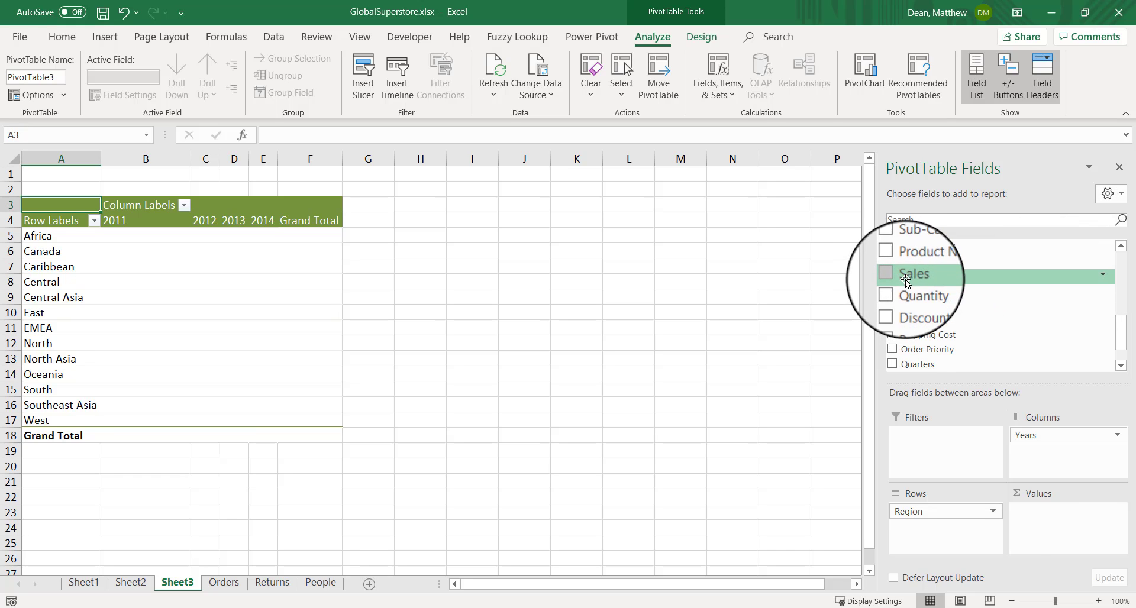
left_click_drag(898, 278, 1057, 531)
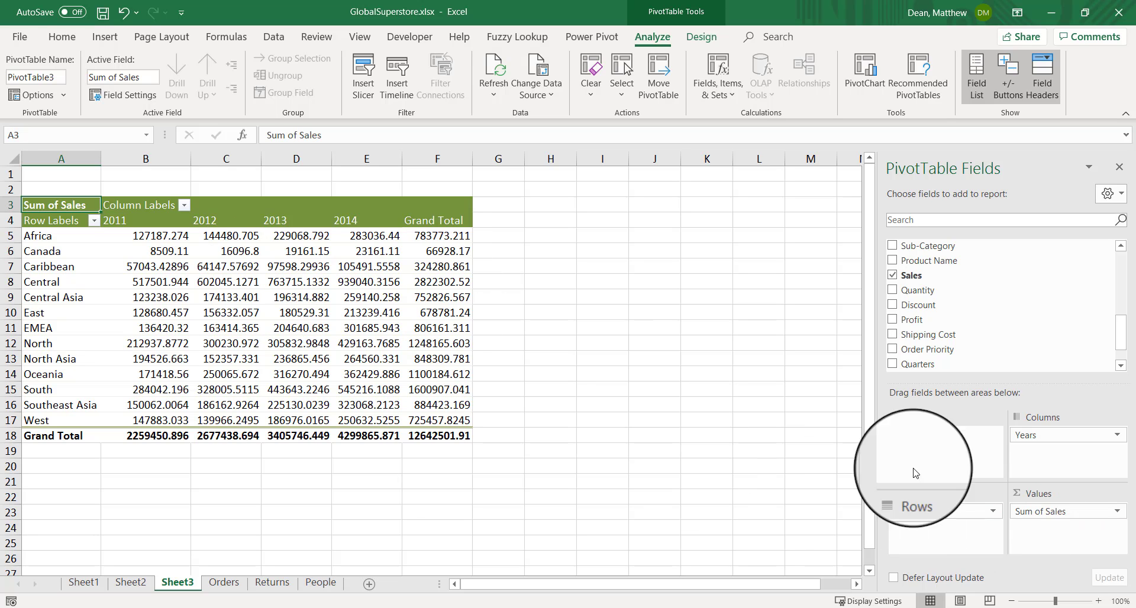
Format the Sum of Sales value field as Currency with two decimal places and the $ symbol
left_click(1117, 510)
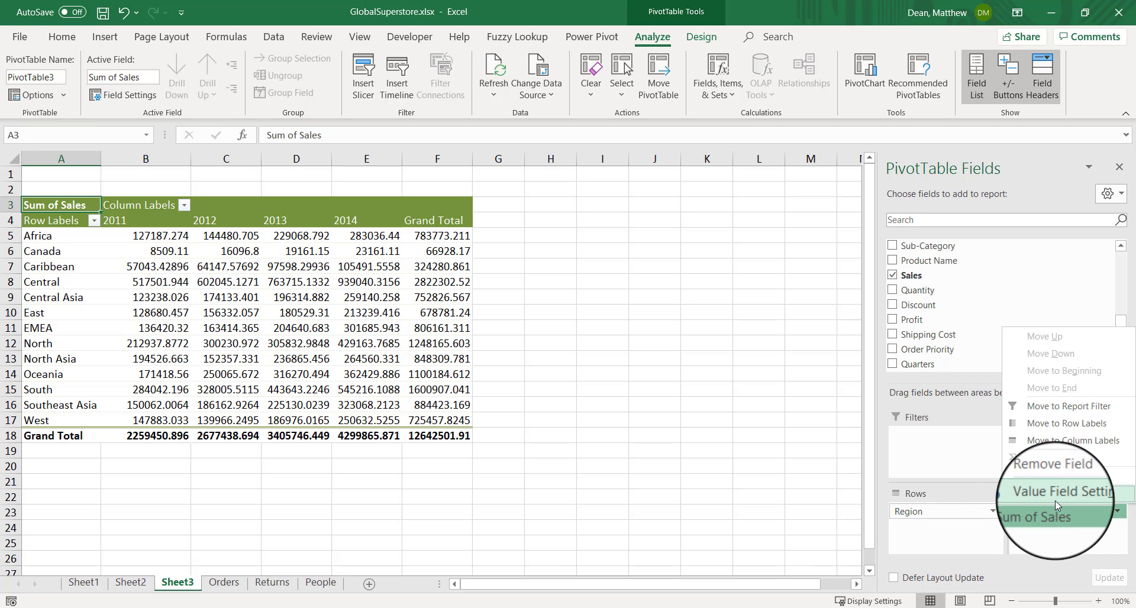
left_click(1056, 496)
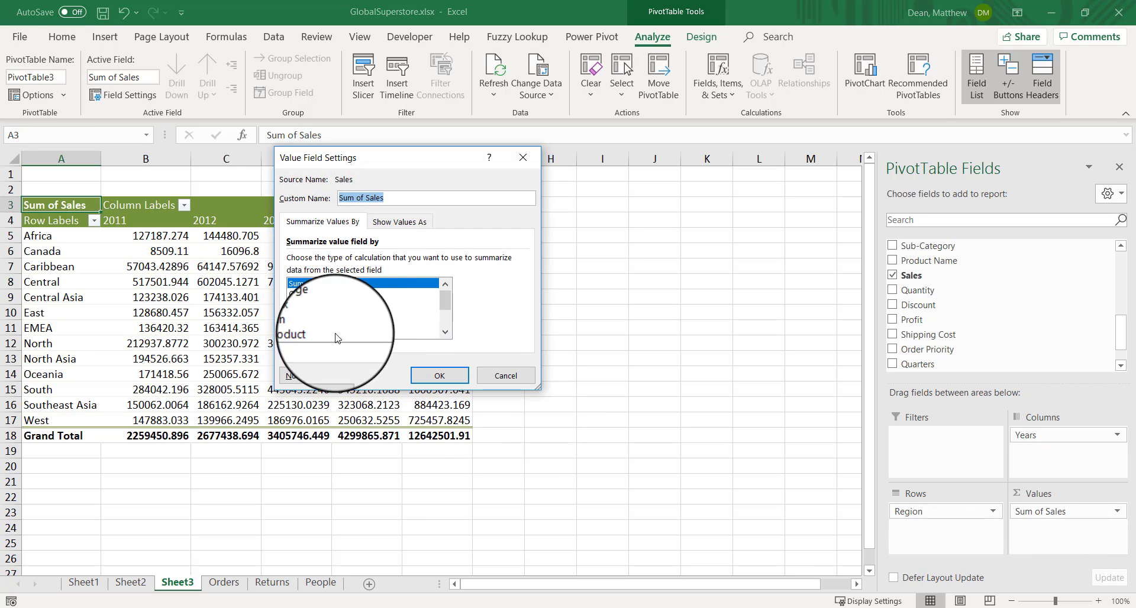
left_click(314, 381)
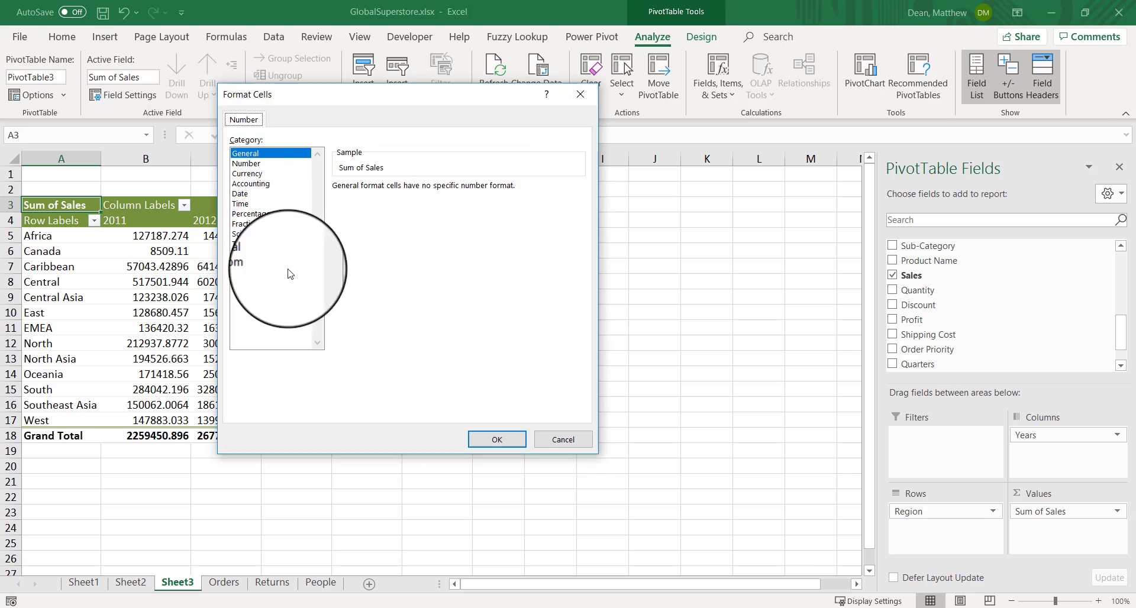
left_click(254, 175)
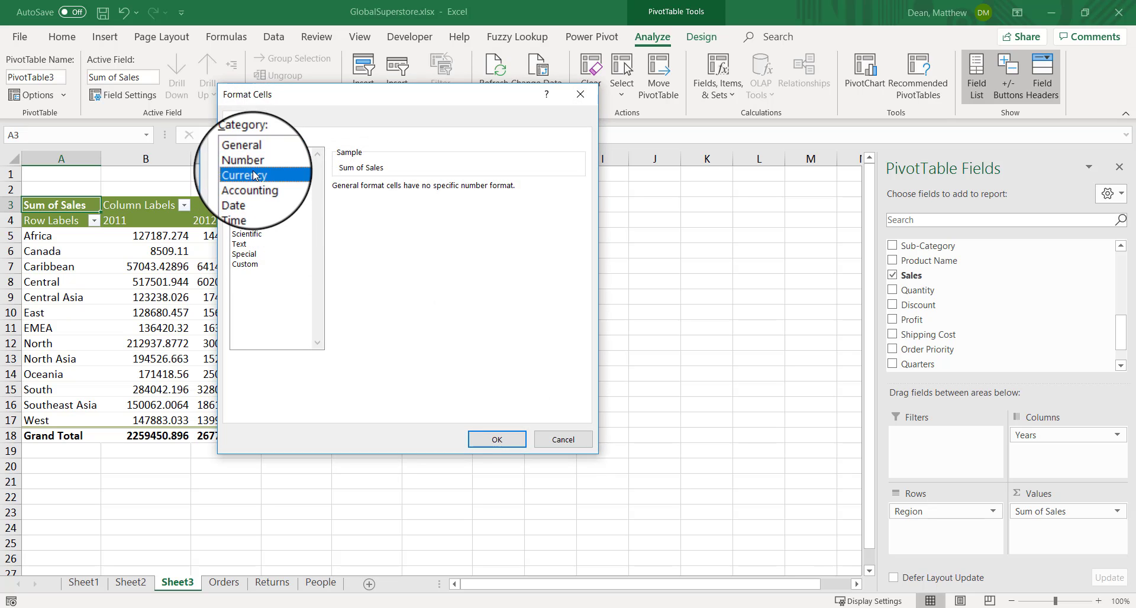
left_click(497, 439)
left_click(438, 371)
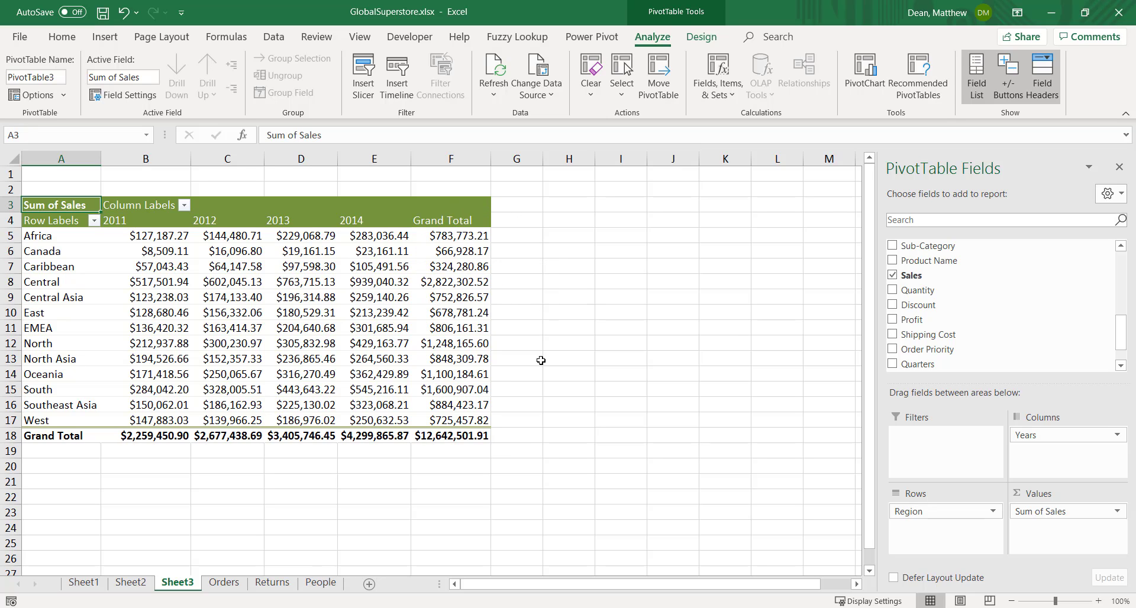
Examine the 2011 to 2014 sales across the Africa and Canada rows, and the 2011 sales down all regions
left_click_drag(143, 234, 347, 234)
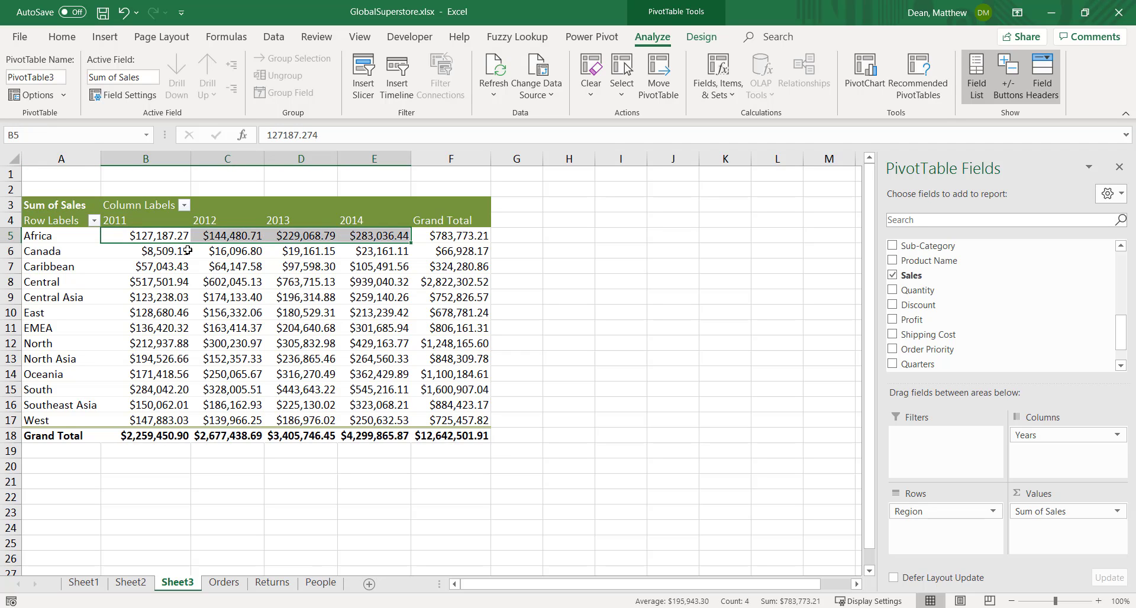
left_click_drag(156, 254, 357, 253)
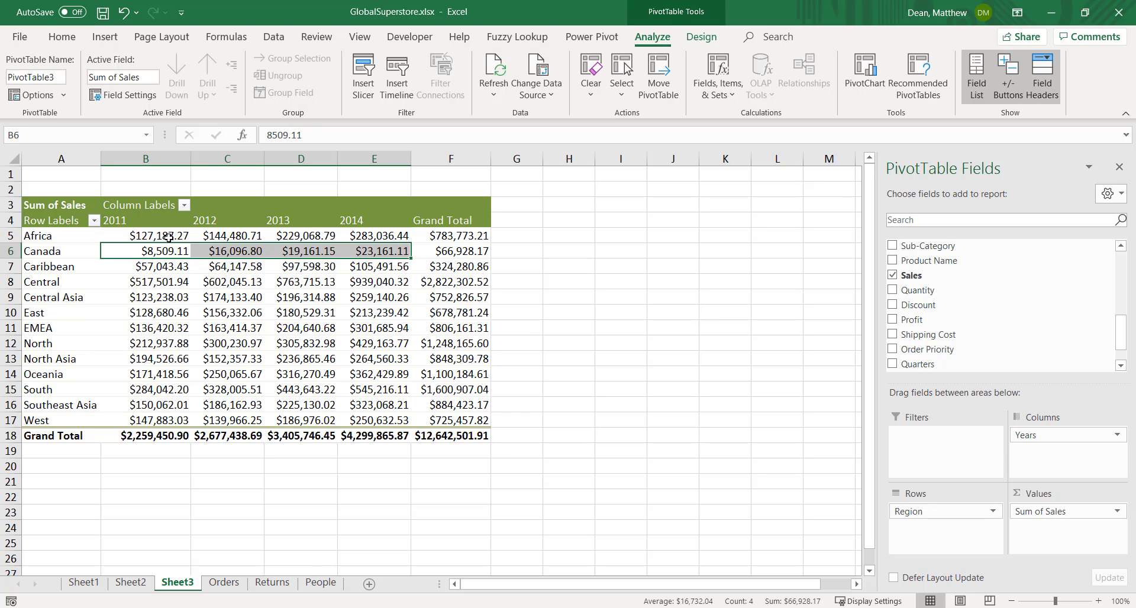
left_click_drag(169, 238, 355, 235)
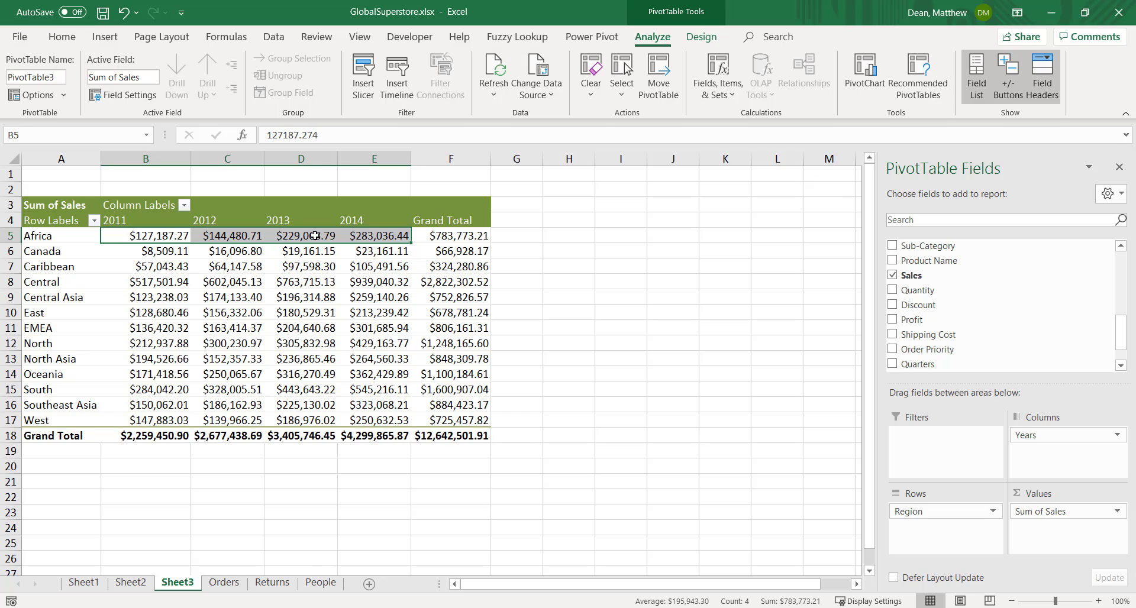
left_click_drag(172, 252, 385, 255)
left_click(165, 250)
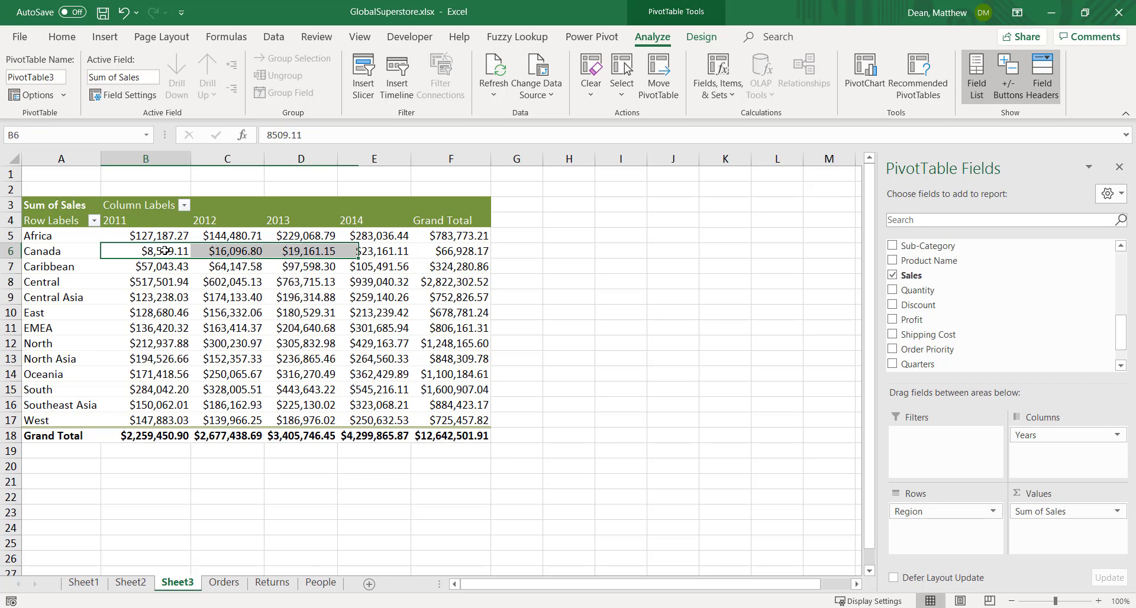
left_click(220, 250)
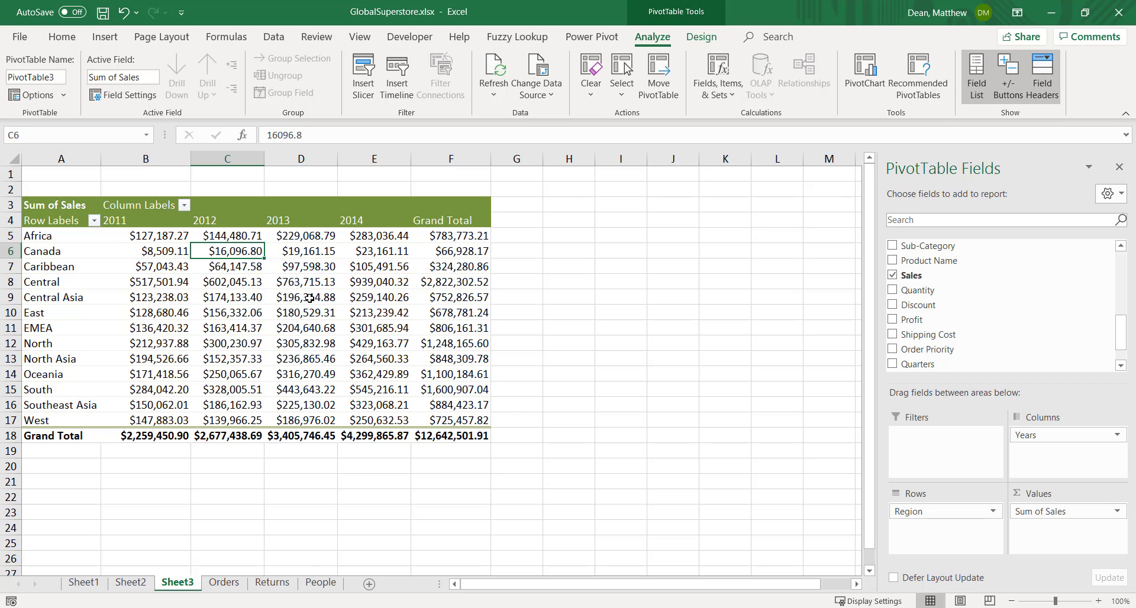
mouse_move(310, 298)
left_click_drag(118, 236, 144, 417)
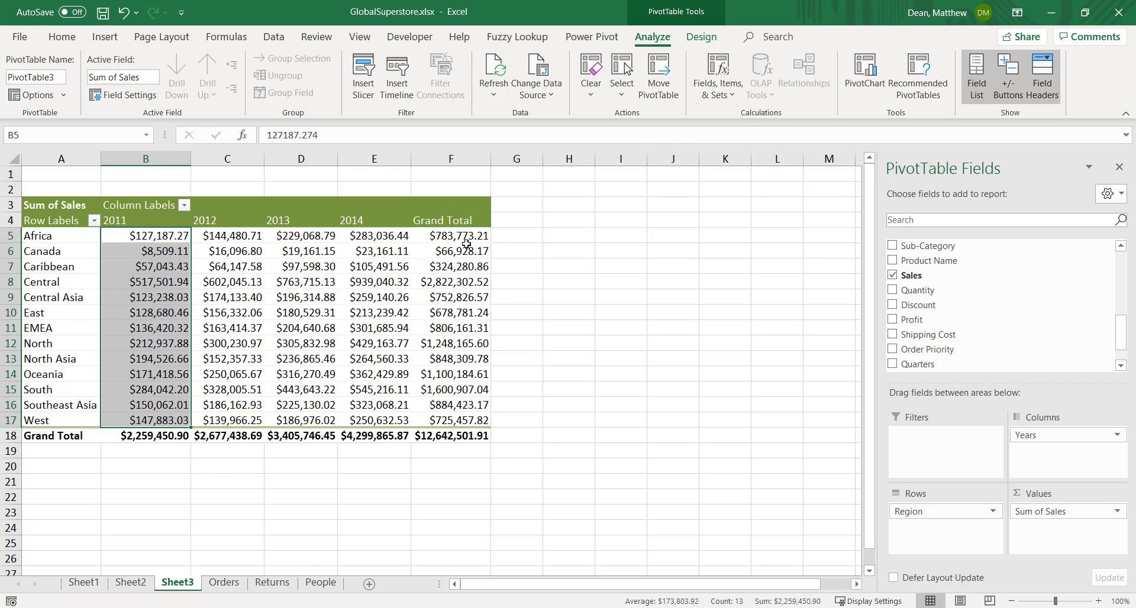
Insert a line sparkline in cell G5 for the Africa row, using B5:E5 as its data range
left_click(515, 232)
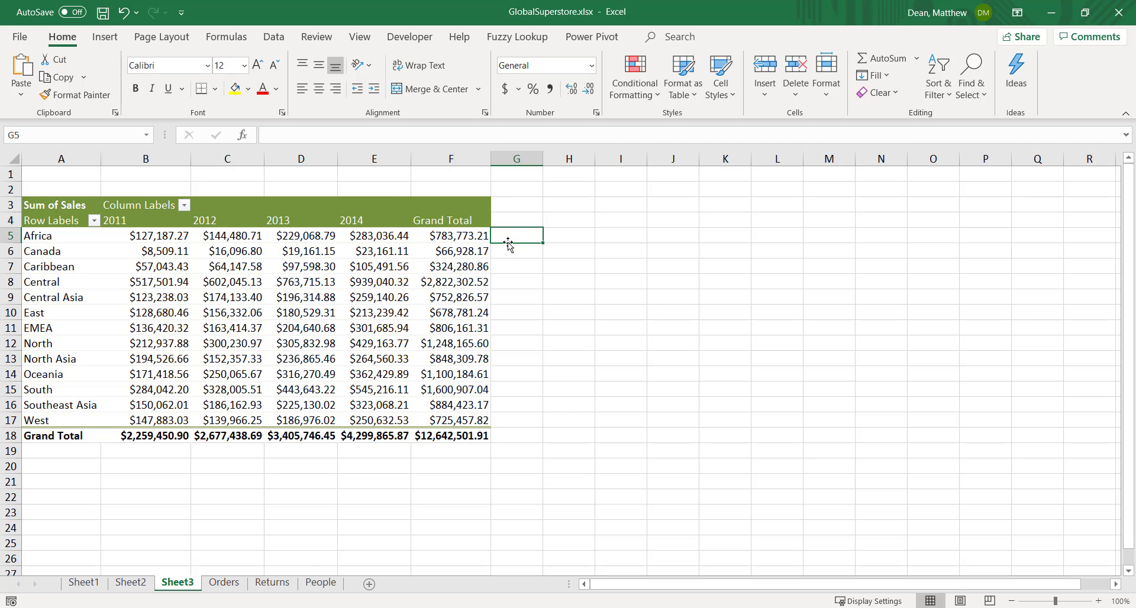
left_click(104, 36)
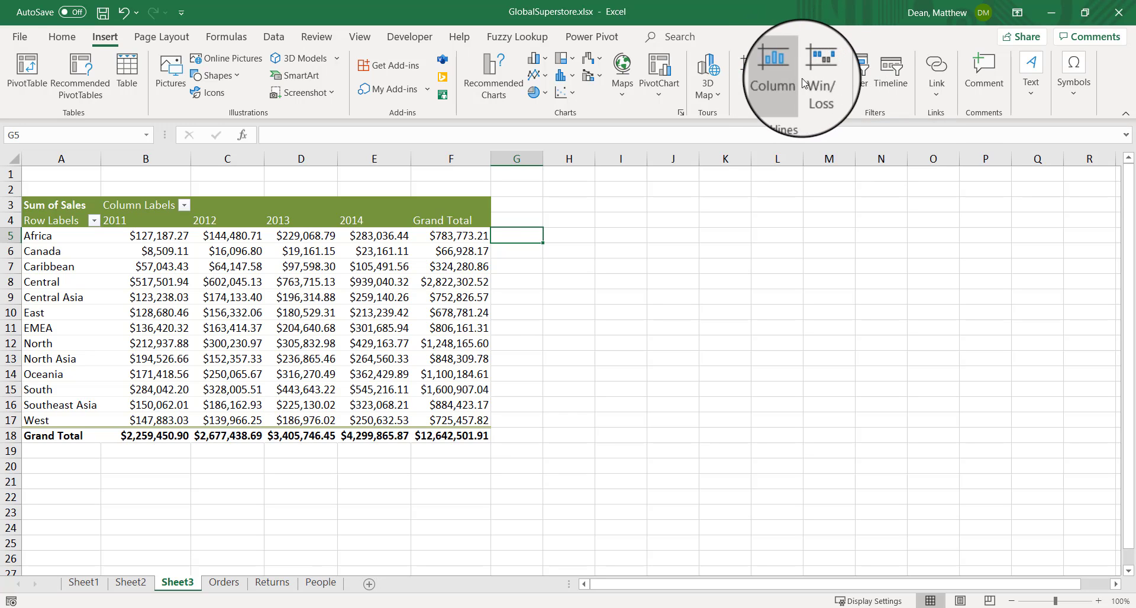
left_click(747, 72)
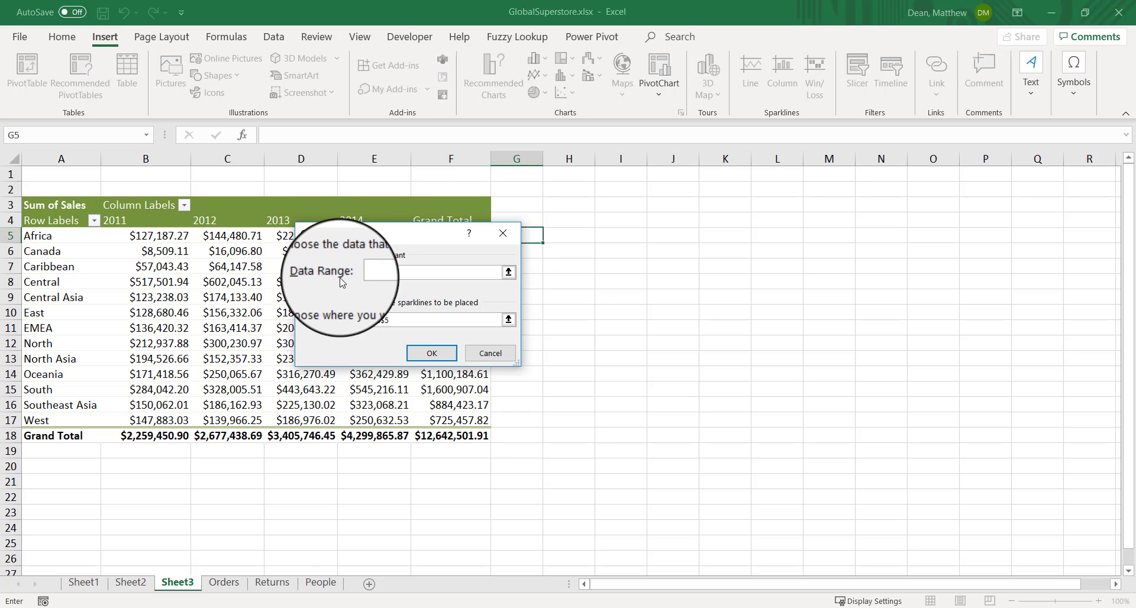
left_click(508, 273)
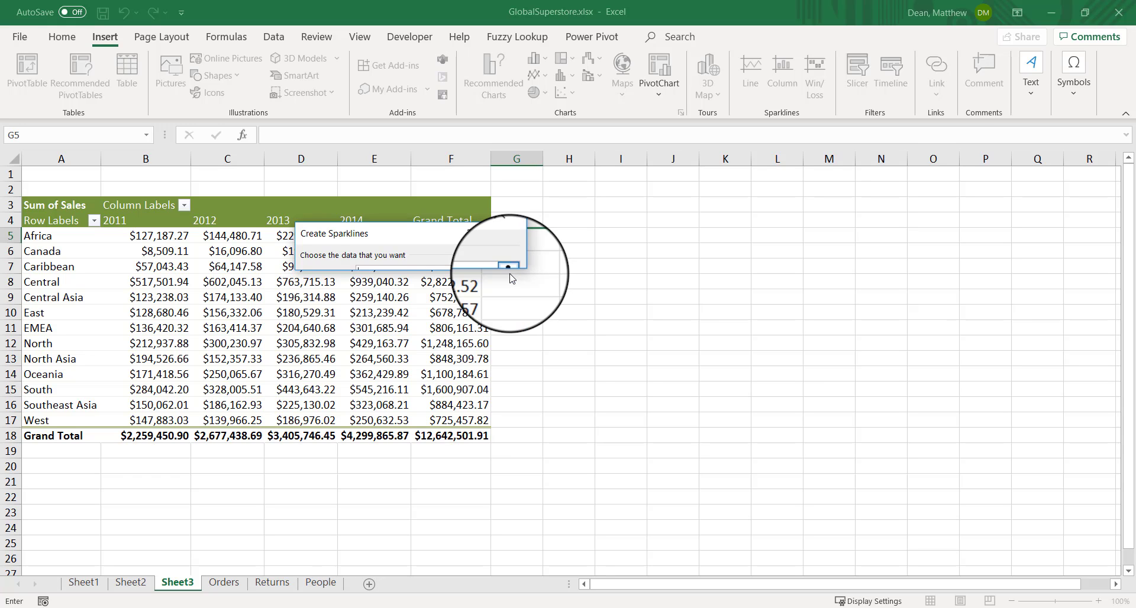
left_click_drag(385, 237, 429, 289)
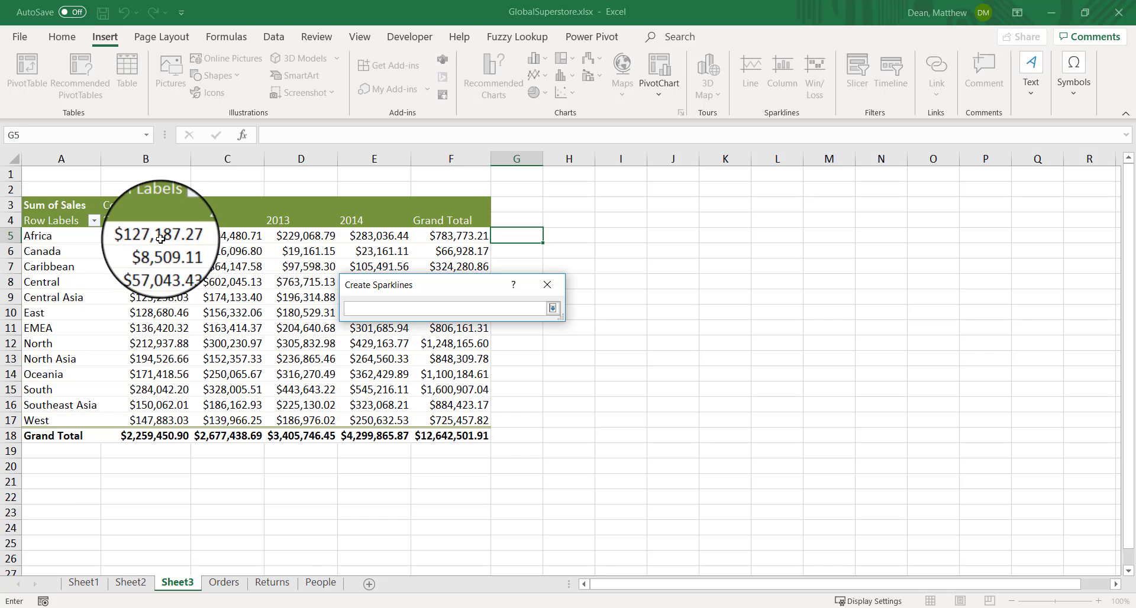
left_click_drag(170, 243, 351, 236)
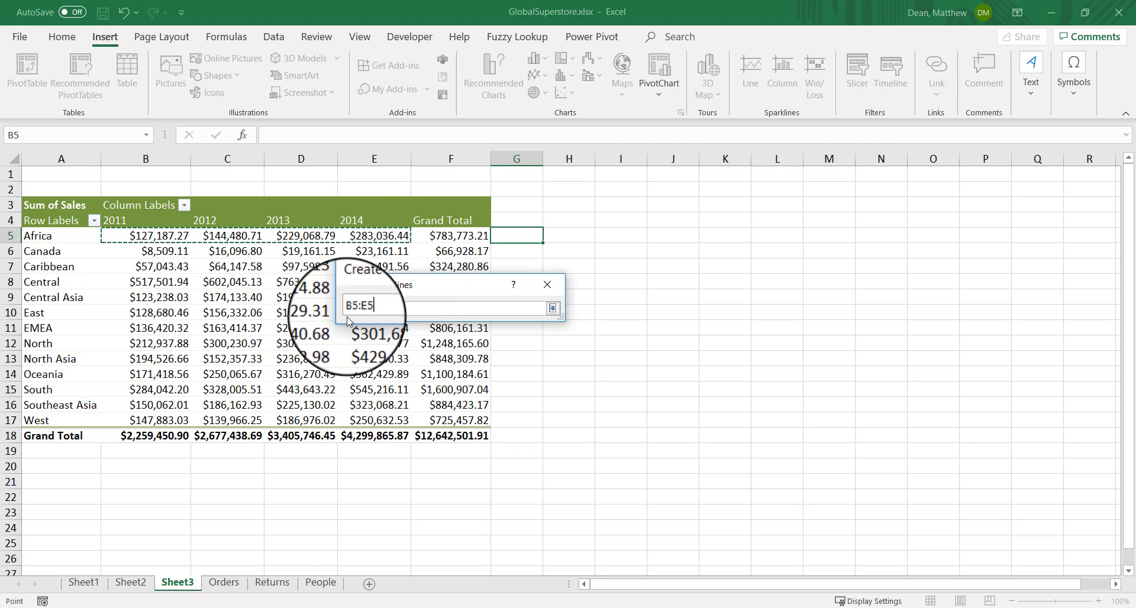
left_click(550, 308)
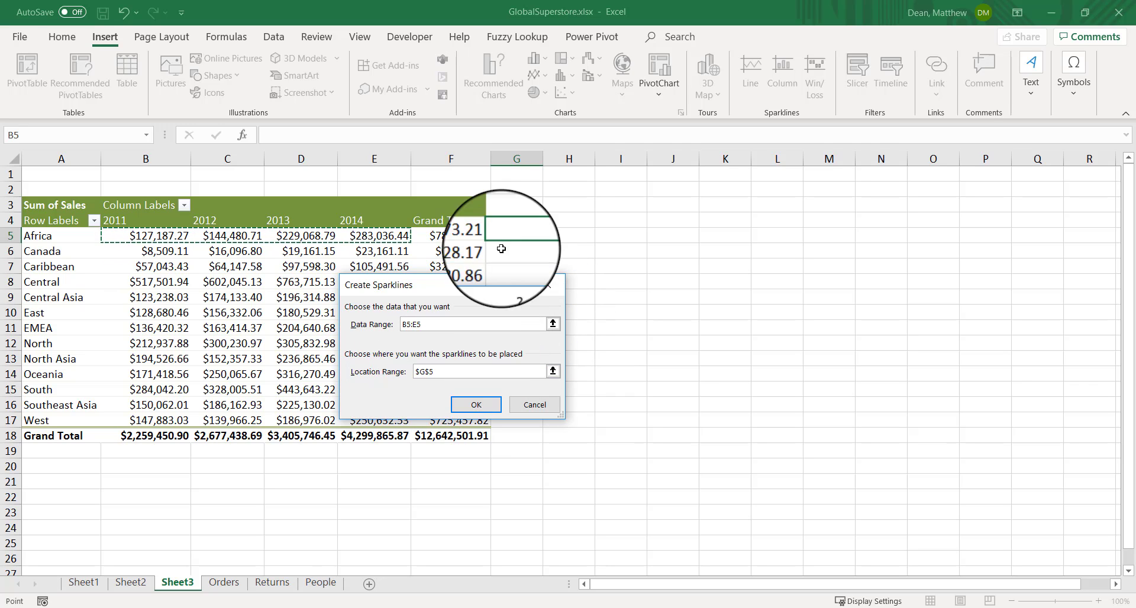
left_click(481, 405)
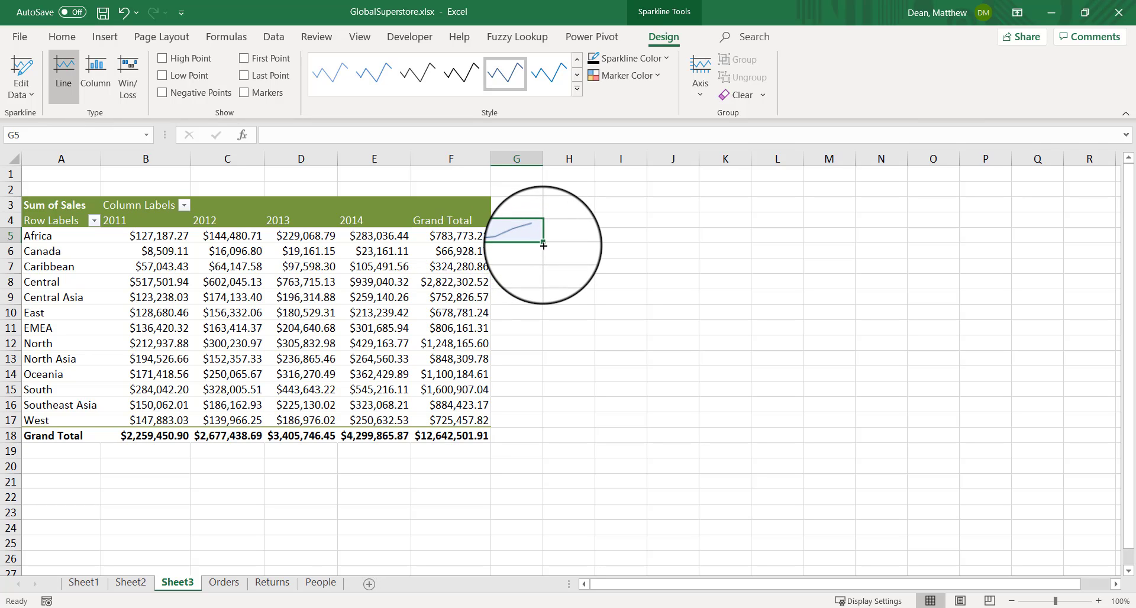
Fill the Africa row's sparkline from G5 down through G17 to cover every region row
left_click_drag(543, 245, 538, 422)
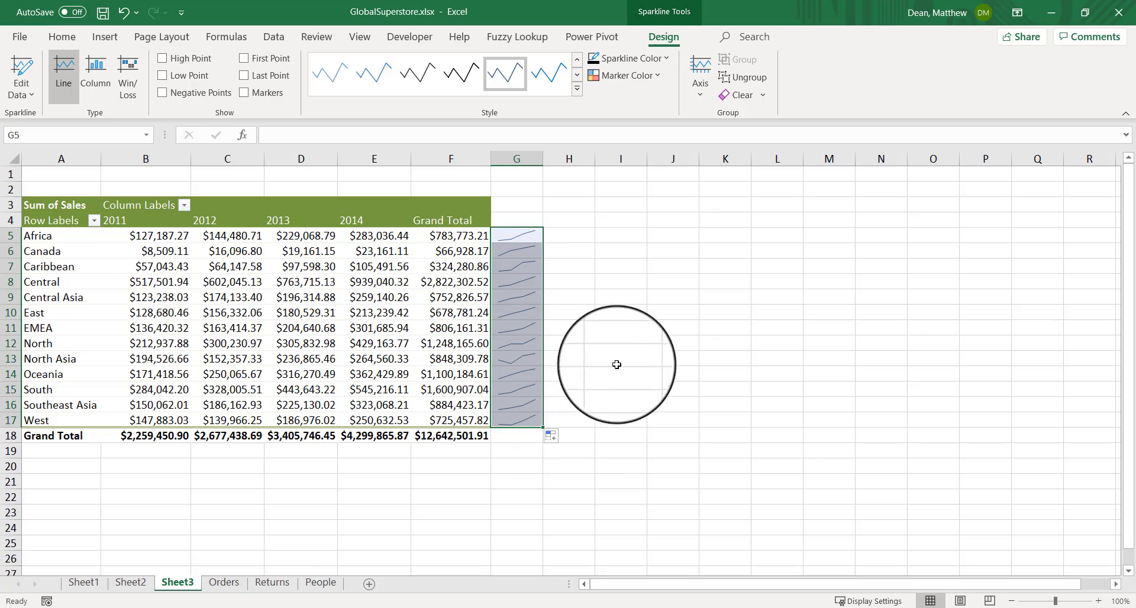
left_click(589, 344)
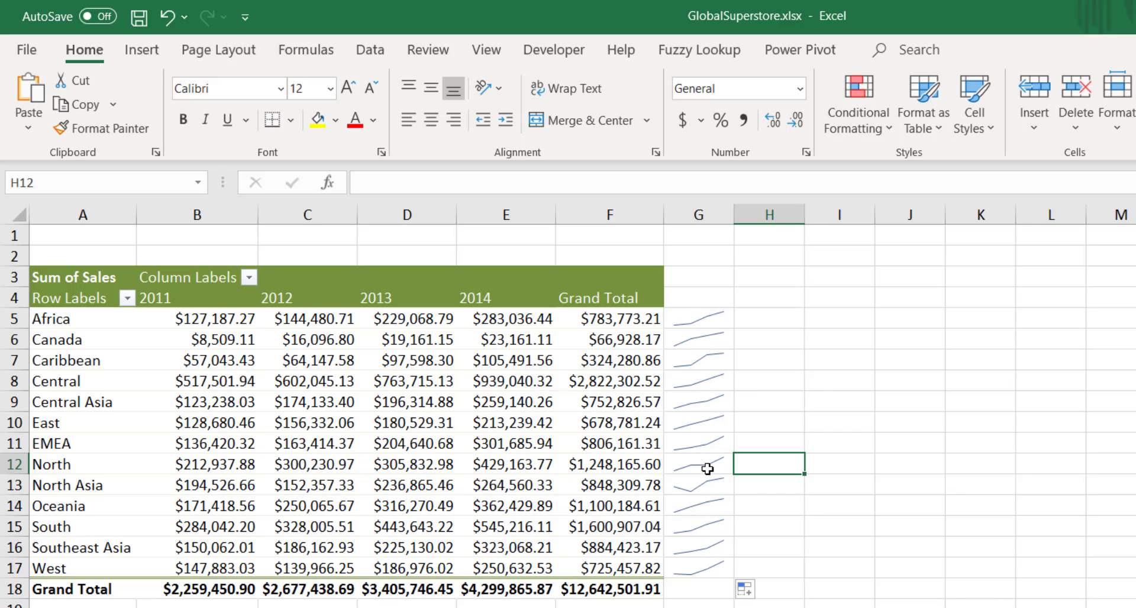
Check sparkline cell G5 for underlying cell contents, and view the design options available for the sparkline group
left_click(717, 323)
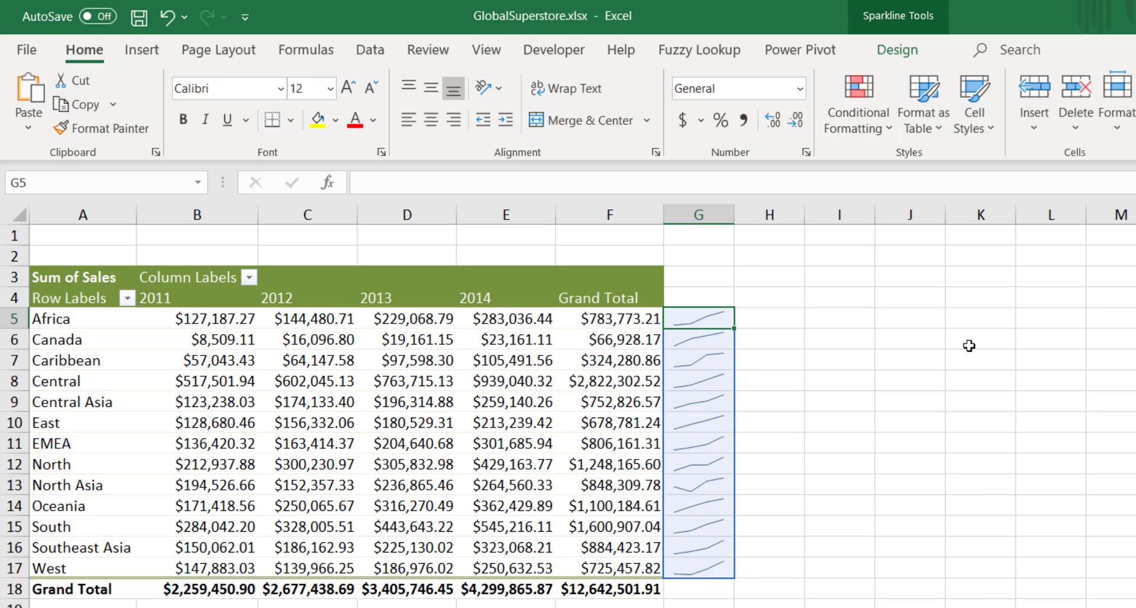
key("F2")
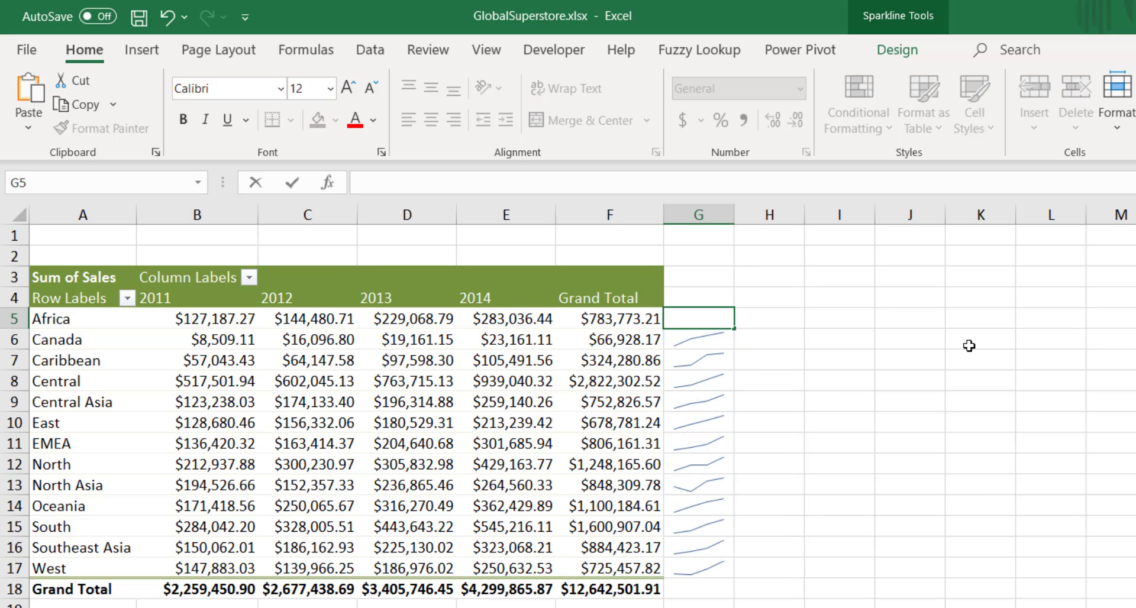
key("Return")
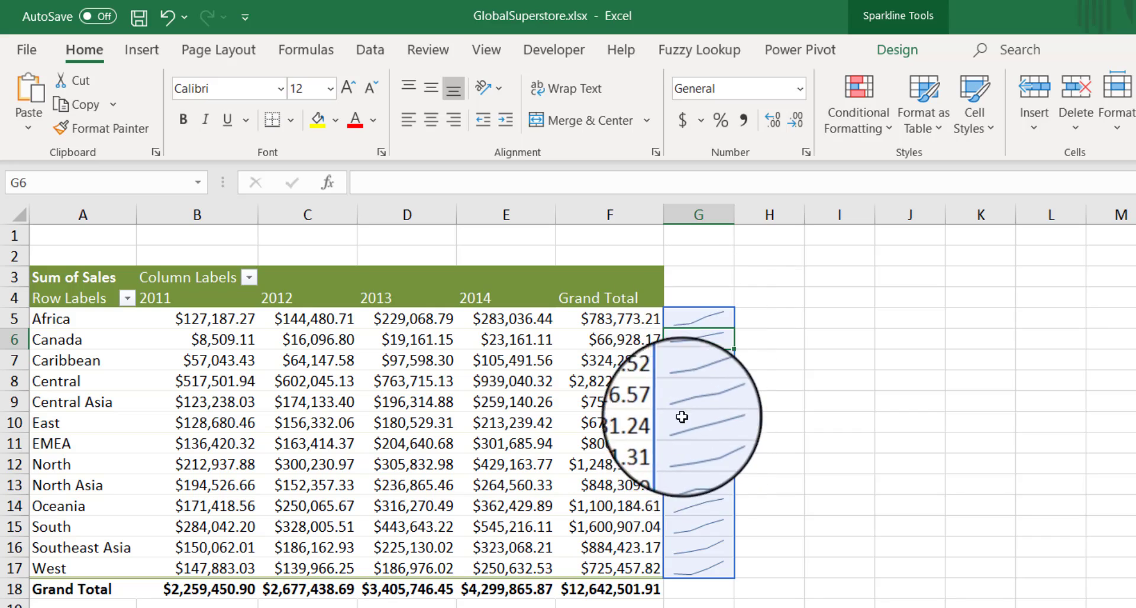
left_click(892, 17)
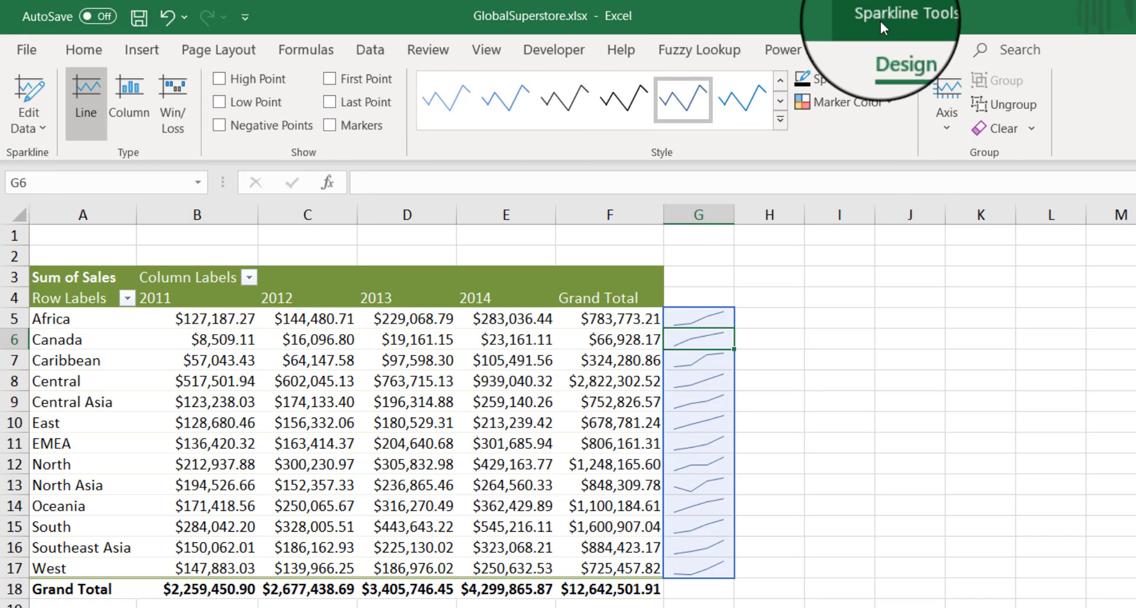
left_click(763, 314)
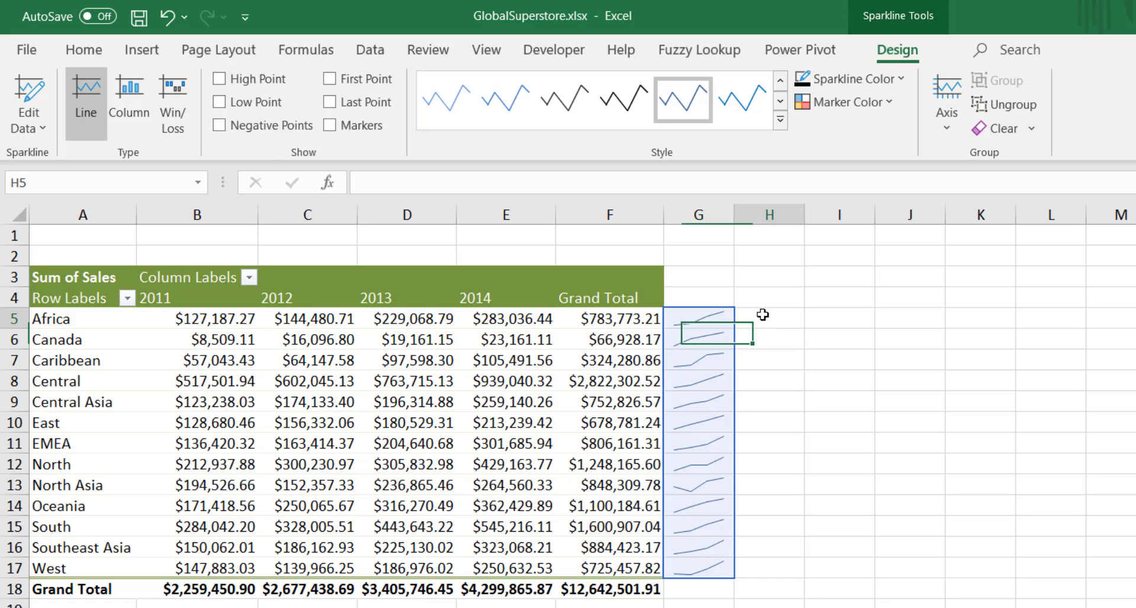